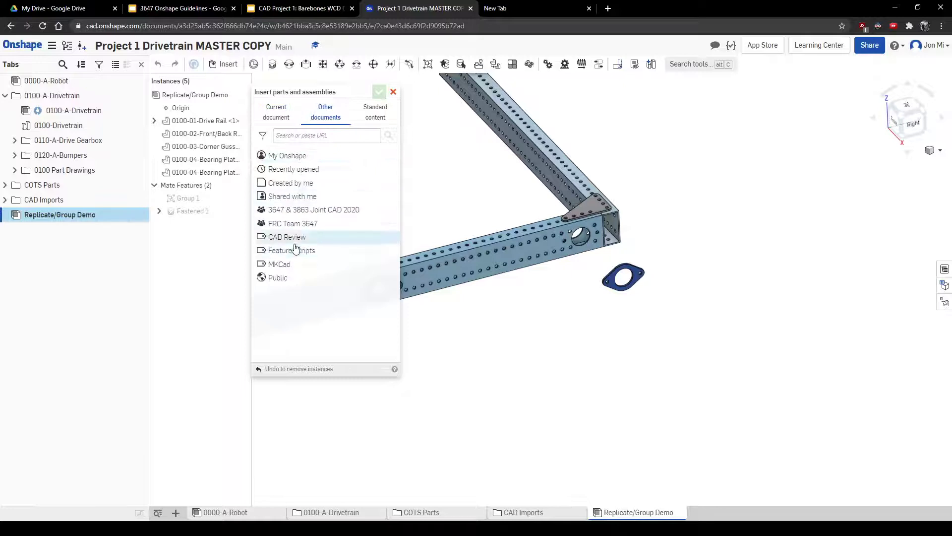
- Insert the .5" Hex ID 1.125" OD flanged bearing from MKCad - Bearings near the loose bearing plate
left_click(297, 264)
scroll(335, 263, "down", 2)
scroll(337, 268, "down", 2)
scroll(347, 278, "down", 1)
left_click(348, 286)
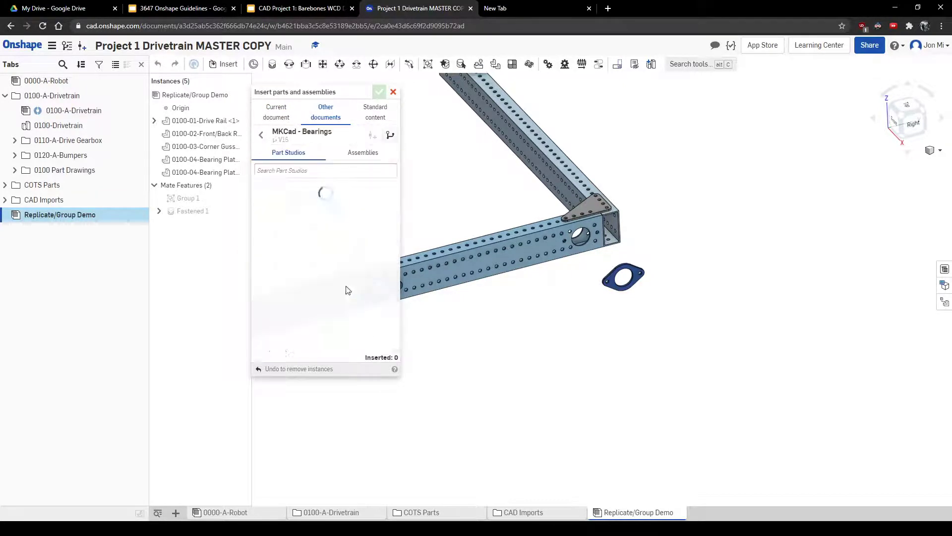
scroll(352, 270, "down", 2)
left_click(636, 322)
- Insert the 4" OD 1.5" Wide 1/2" Hex Bore Colson wheel from MKCad - Wheels beside the rail
left_click(257, 135)
scroll(343, 248, "down", 3)
scroll(344, 320, "down", 1)
scroll(350, 315, "down", 5)
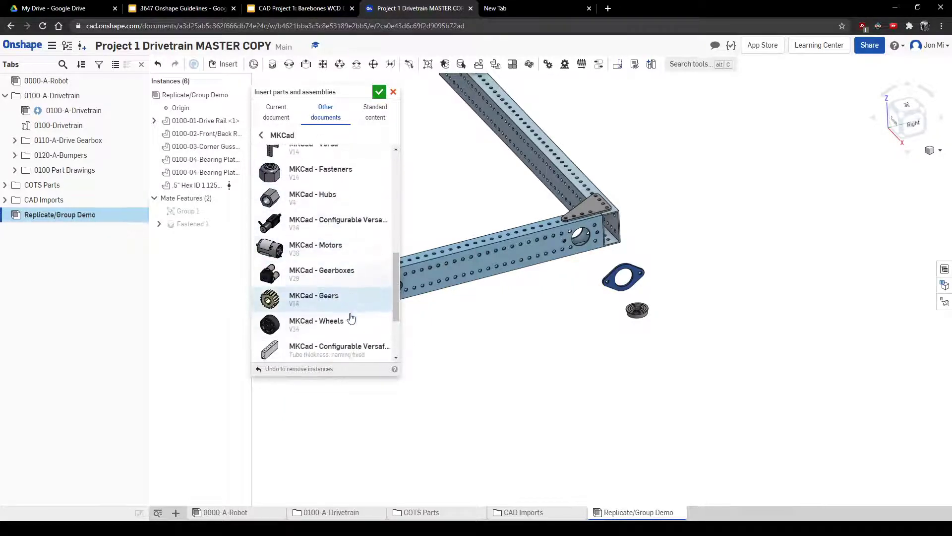
left_click(348, 324)
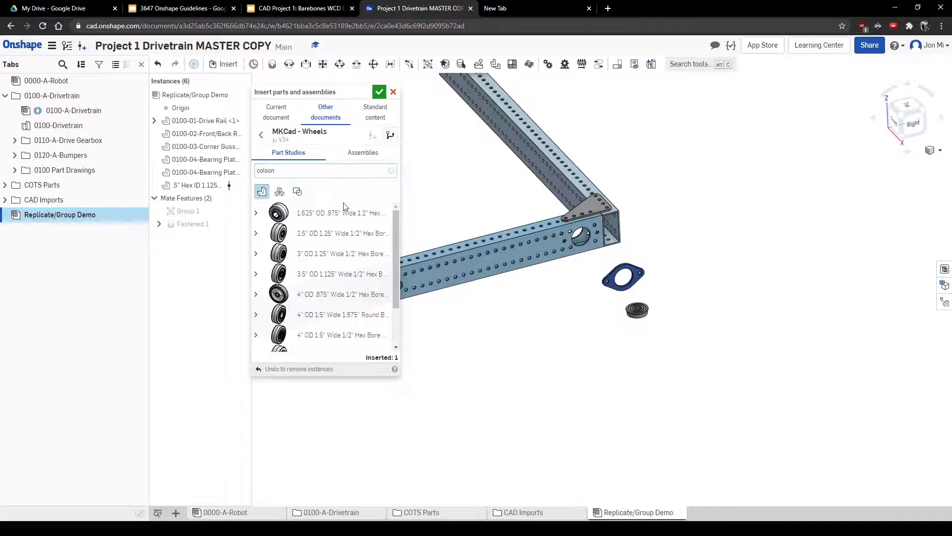
scroll(350, 322, "down", 1)
left_click(346, 306)
middle_click_drag(686, 366, 614, 355)
left_click(618, 359)
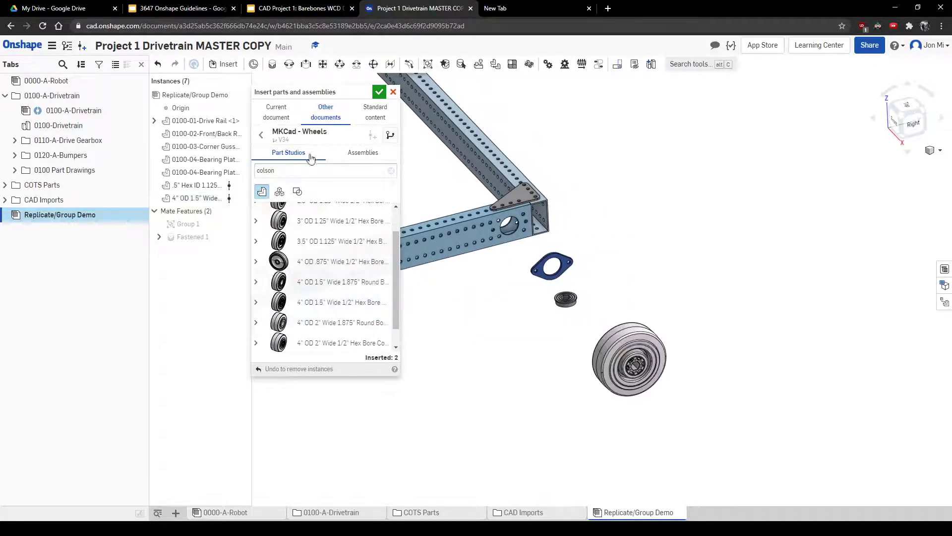
- Insert the 1/16" 1/2" Hex Acetal Spacer from MKCad - Spacers and finish inserting parts
left_click(260, 135)
left_click(345, 215)
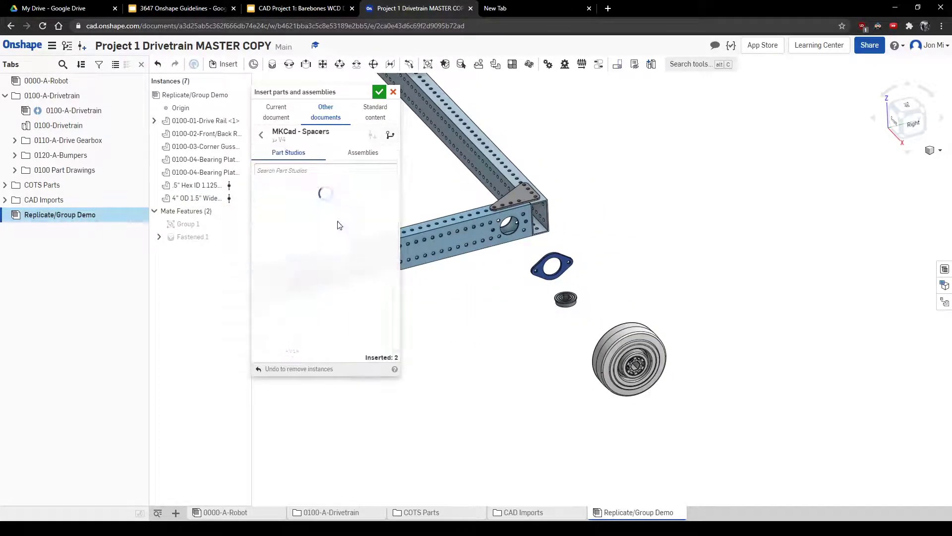
left_click(318, 173)
type("1/16")
key("Return")
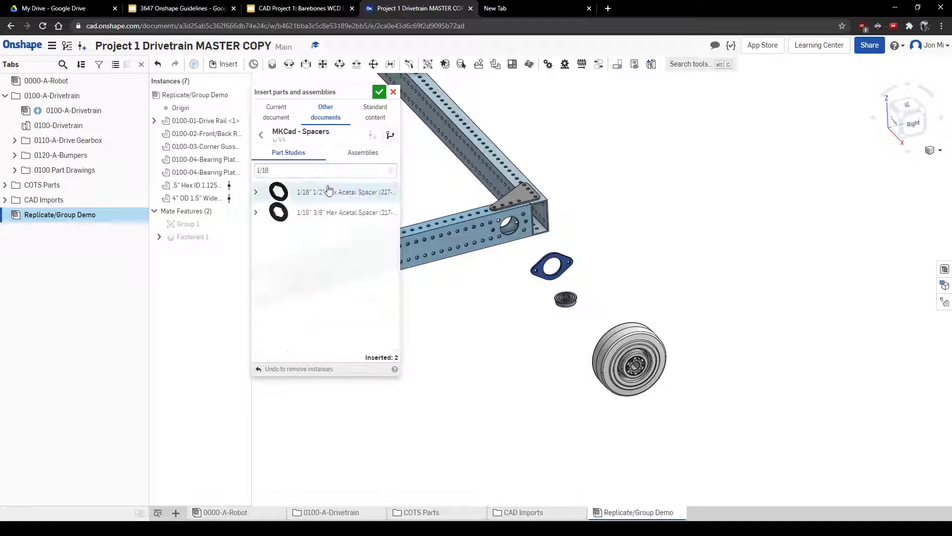
left_click(343, 192)
scroll(575, 332, "up", 4)
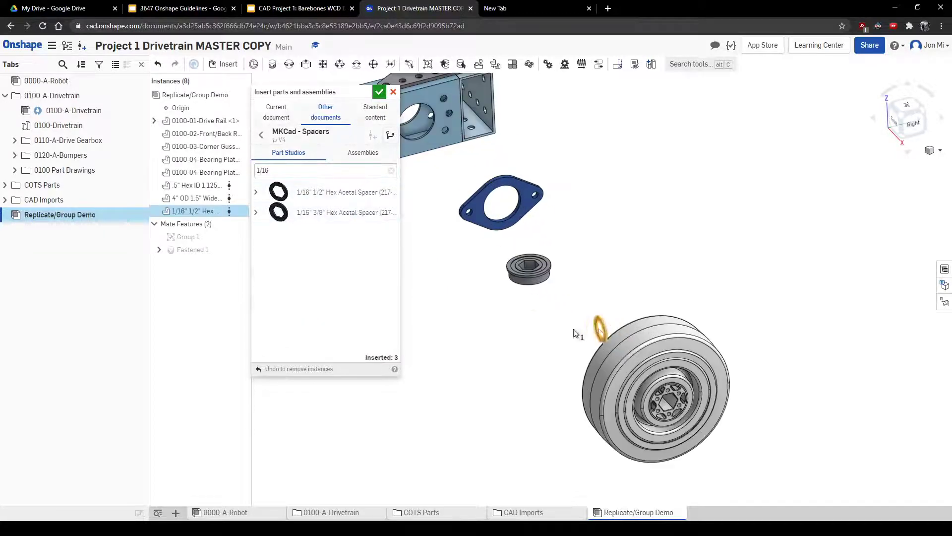
left_click(378, 96)
- Fasten the loose bearing plate to the drive rail's bearing hole near the corner gusset
key("m")
right_click_drag(541, 298, 571, 303)
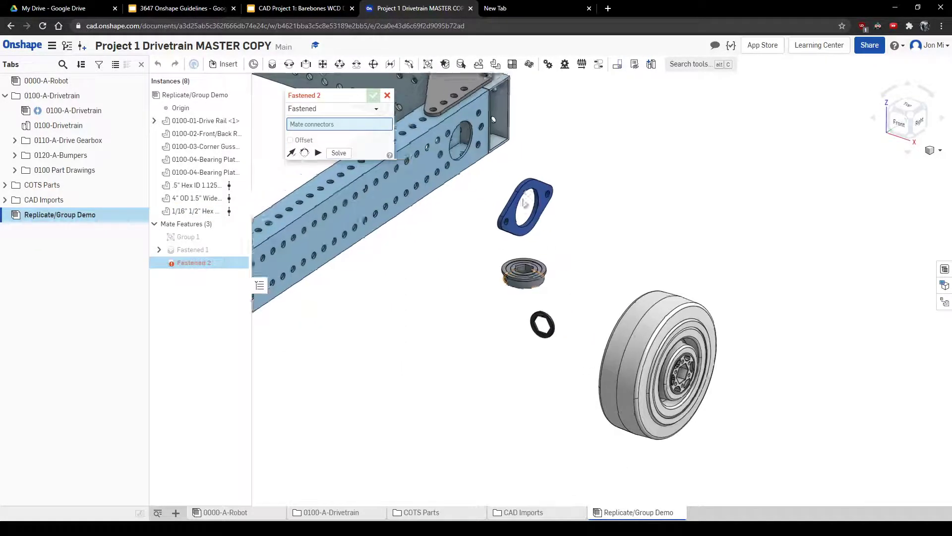
scroll(525, 203, "up", 5)
left_click(533, 187)
scroll(532, 187, "down", 5)
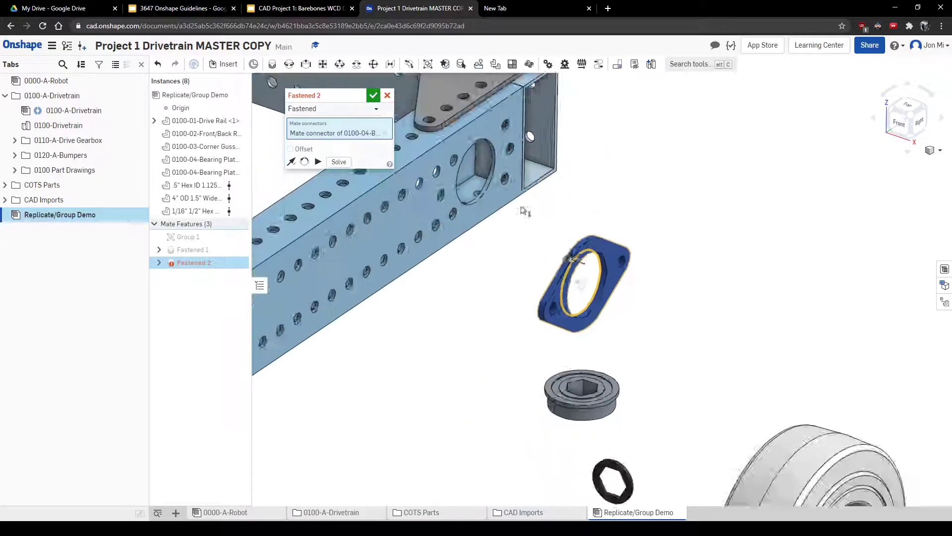
scroll(522, 165, "up", 5)
left_click(527, 181)
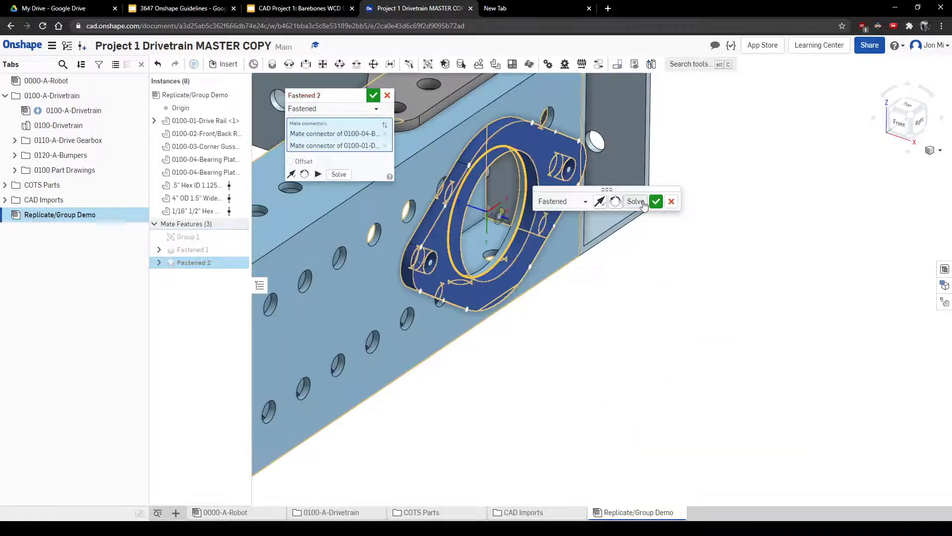
left_click(658, 202)
- Fasten the flanged hex bearing by its flange edge into the bearing plate at the rail's corner end
key("m")
scroll(548, 252, "down", 5)
scroll(573, 279, "down", 2)
scroll(581, 359, "up", 3)
right_click_drag(581, 359, 561, 313)
scroll(561, 313, "up", 6)
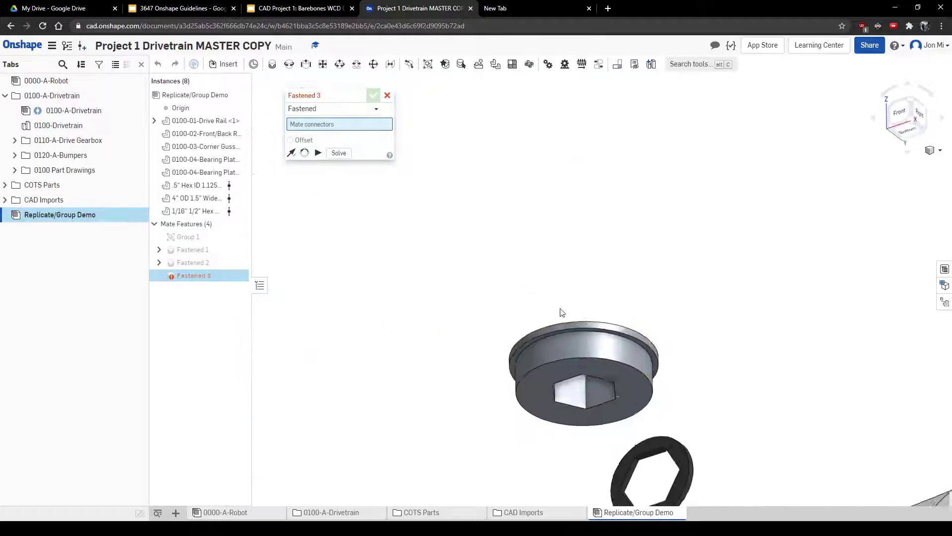
left_click(534, 342)
scroll(534, 341, "down", 5)
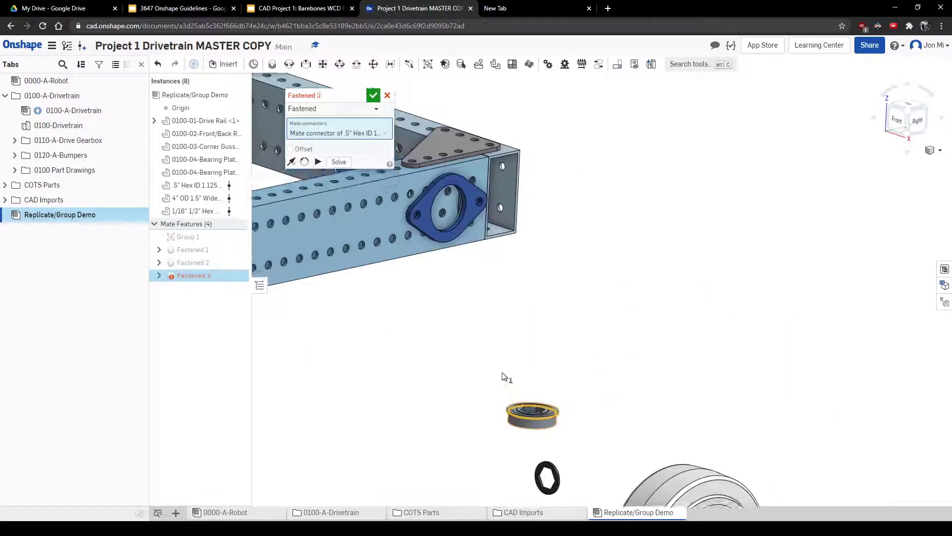
scroll(493, 198, "up", 6)
left_click(501, 205)
scroll(501, 205, "down", 5)
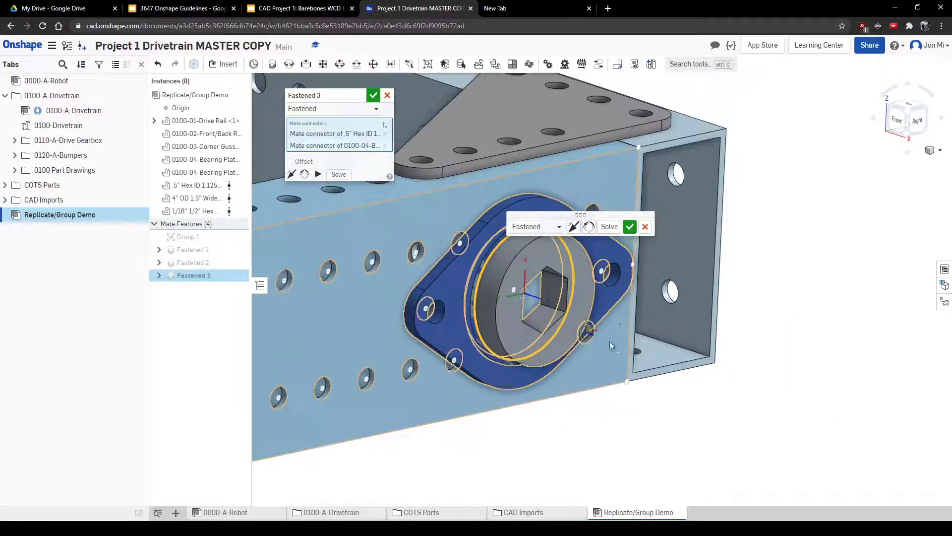
left_click(628, 227)
- Try duplicating the hex bearing and its bearing plate by copying and pasting them several times around the rail
right_click_drag(386, 88, 581, 281)
left_click(580, 282)
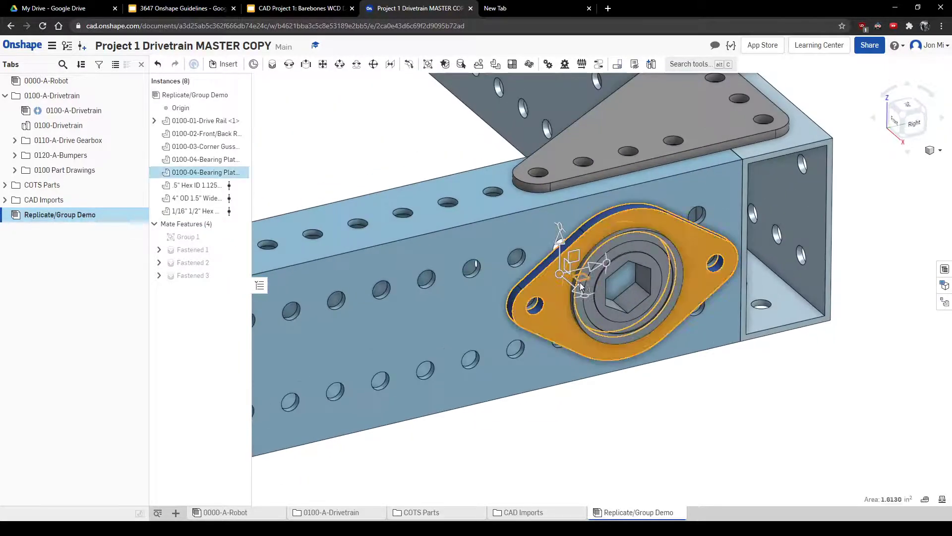
scroll(597, 305, "down", 8)
key("ctrl+c")
key("ctrl+v")
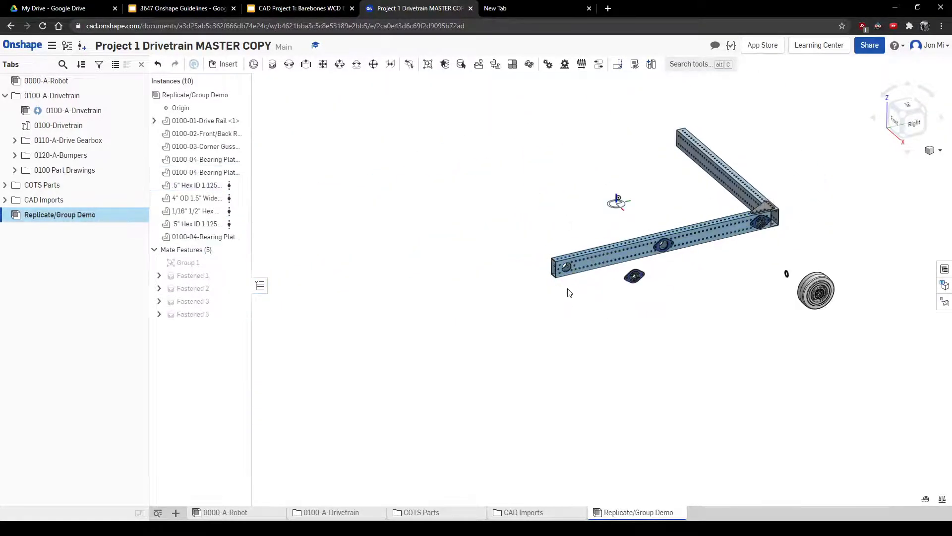
key("ctrl+v")
key("ctrl+v")
scroll(597, 267, "up", 3)
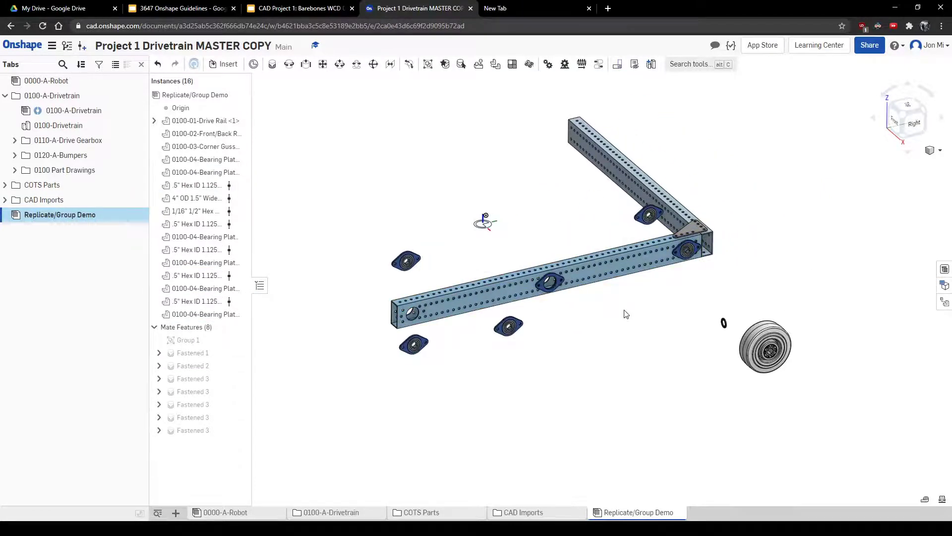
key("ctrl+z")
- Start a Replicate with the flanged hex bearing and its corner-end bearing plate as the instances
scroll(640, 258, "up", 6)
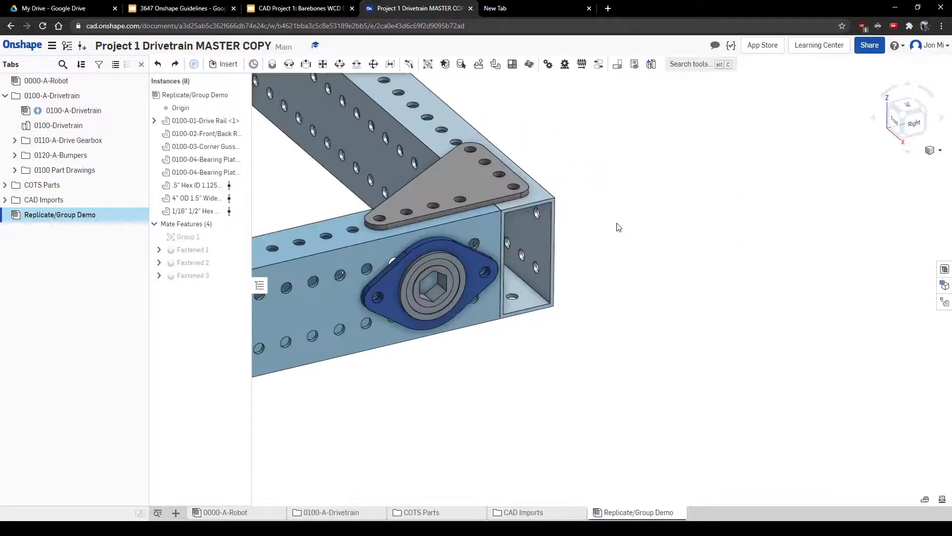
left_click(478, 64)
middle_click_drag(404, 195, 567, 199)
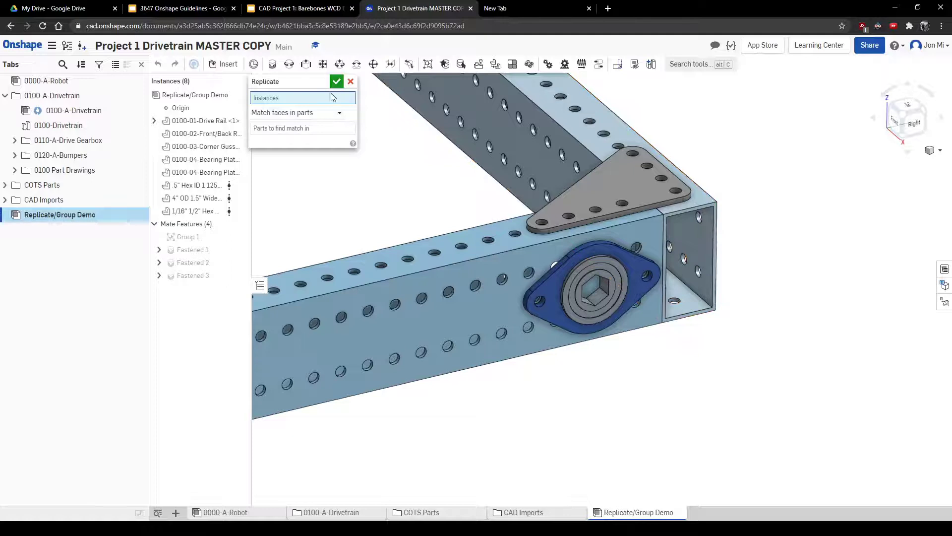
scroll(611, 270, "up", 5)
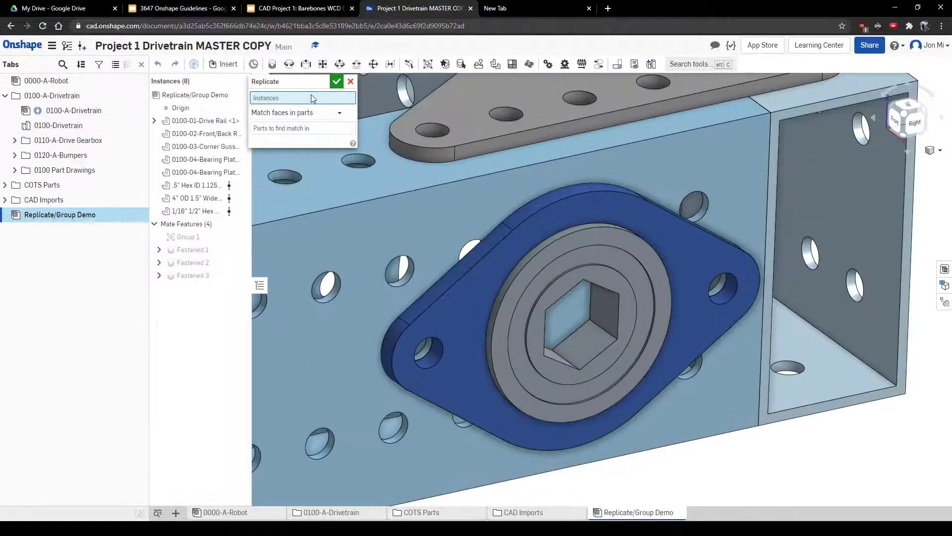
left_click(624, 273)
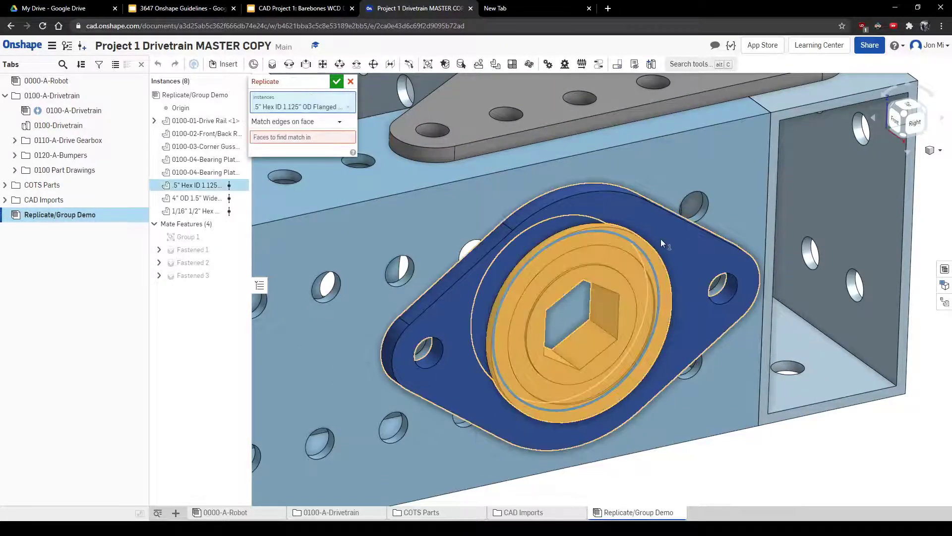
left_click(553, 234)
middle_click_drag(527, 242, 543, 244)
right_click_drag(543, 244, 485, 234)
scroll(484, 234, "down", 2)
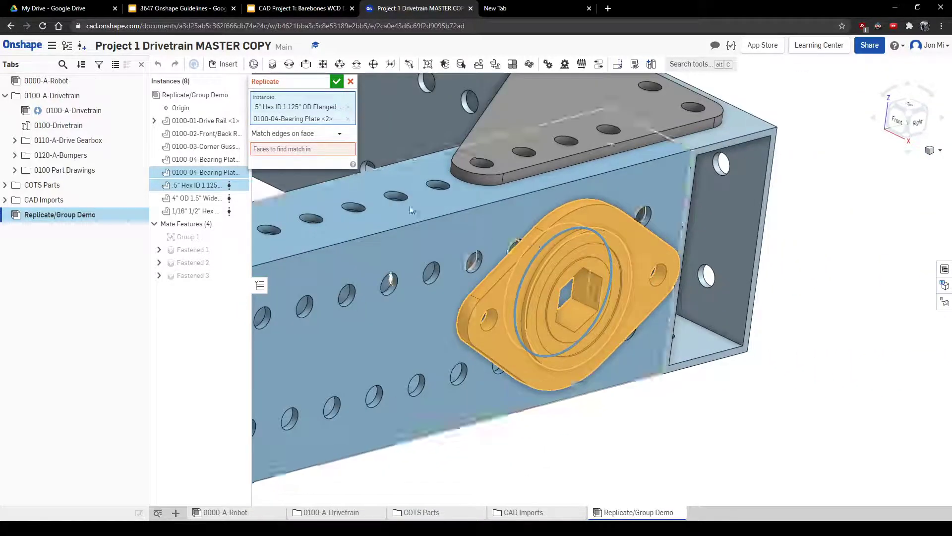
- Examine the bearing plate's seat on the rail and the rail's other bearing holes for faces to match
left_click(317, 151)
scroll(448, 205, "up", 1)
scroll(576, 281, "up", 3)
right_click_drag(564, 251, 537, 233)
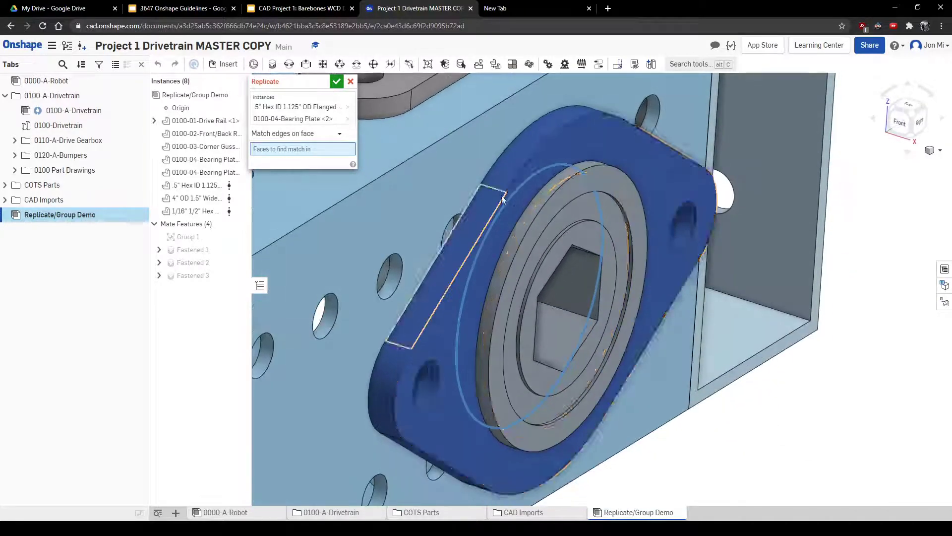
scroll(541, 248, "down", 5)
scroll(540, 248, "up", 4)
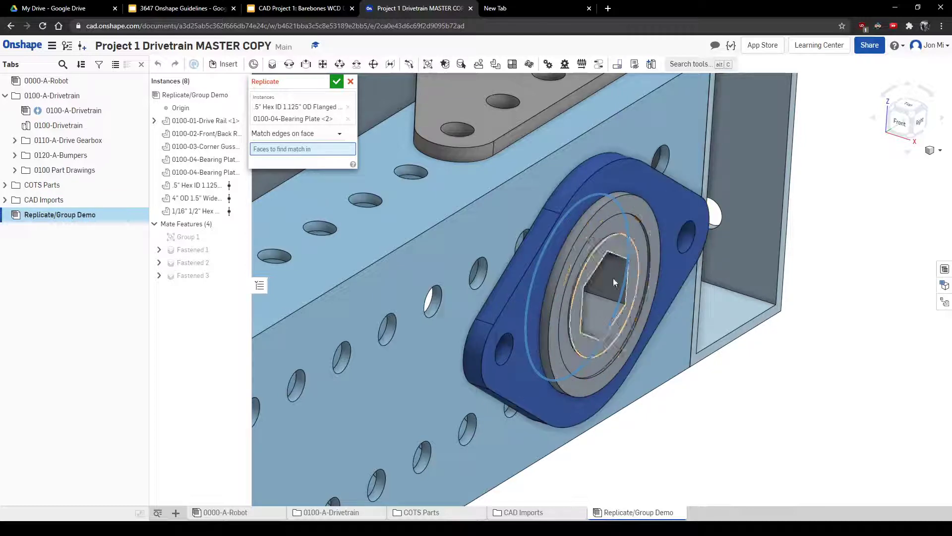
scroll(613, 277, "down", 6)
scroll(546, 237, "up", 3)
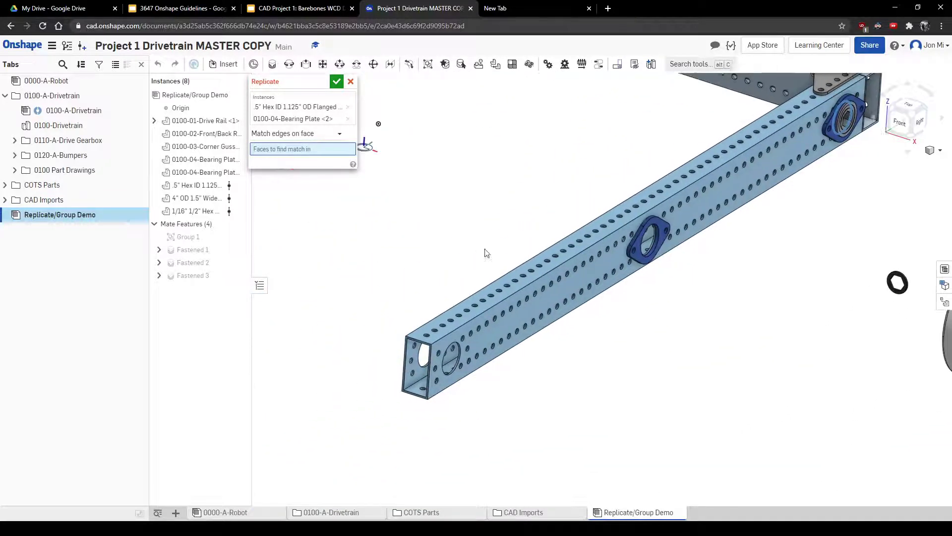
right_click_drag(486, 253, 400, 202)
- Set the Replicate scope to Match individual edges and review the selected instances
left_click(325, 139)
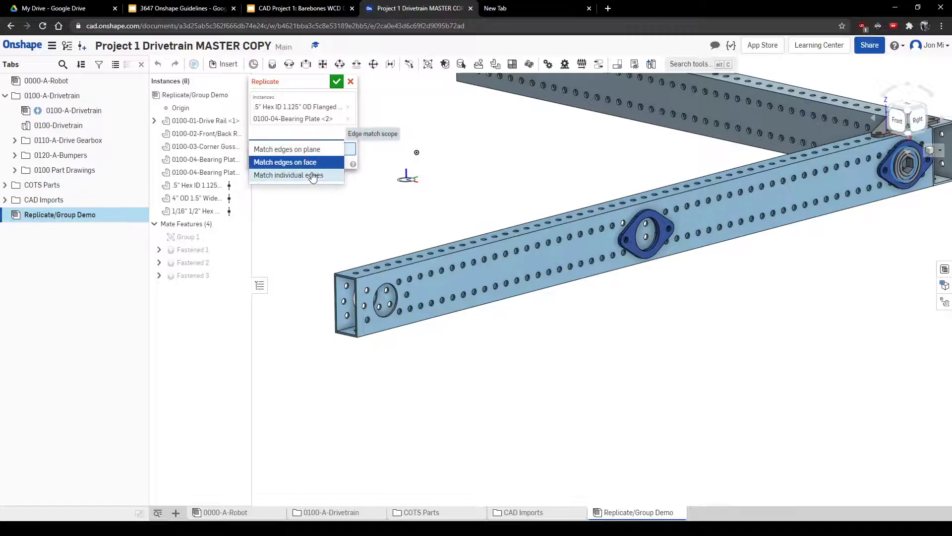
left_click(312, 176)
scroll(450, 279, "up", 5)
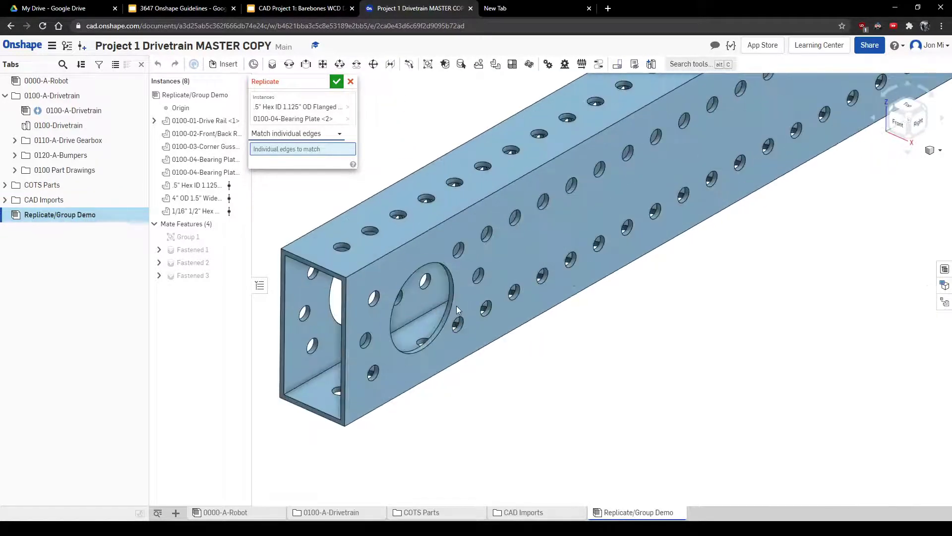
scroll(690, 184, "down", 8)
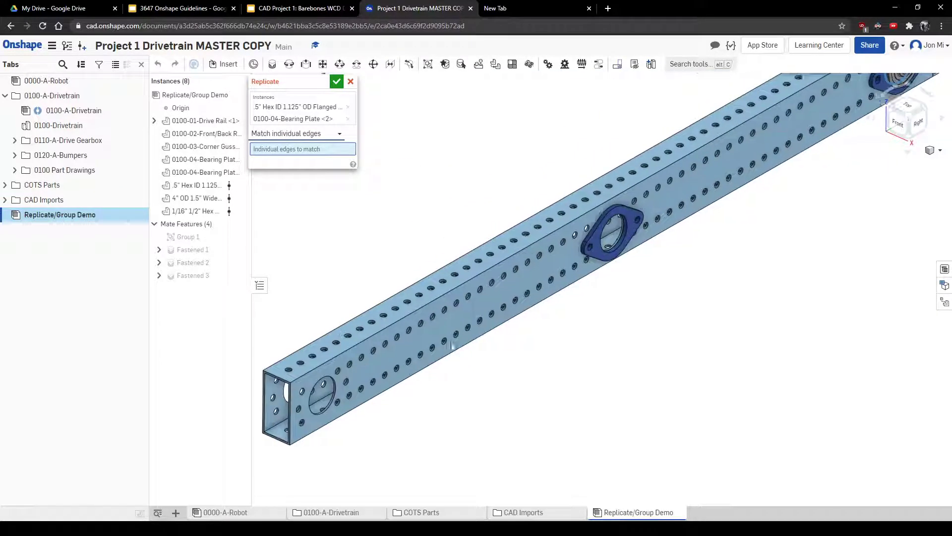
middle_click_drag(416, 291, 390, 289)
left_click(315, 119)
scroll(557, 198, "down", 3)
middle_click_drag(557, 198, 748, 154)
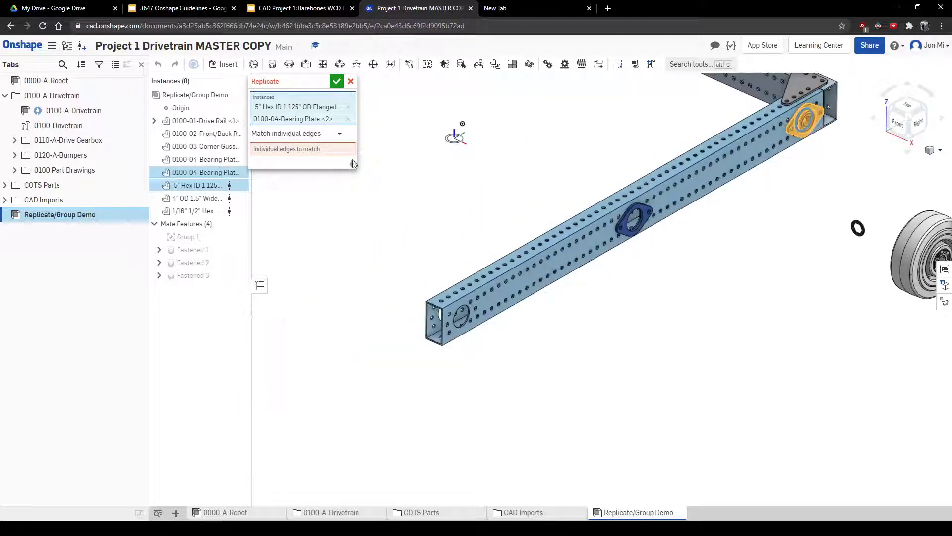
- Replicate the bearing and plate onto the outer and inner bearing-hole edges at the drive rail's open end
left_click(341, 150)
scroll(436, 283, "up", 5)
left_click(483, 231)
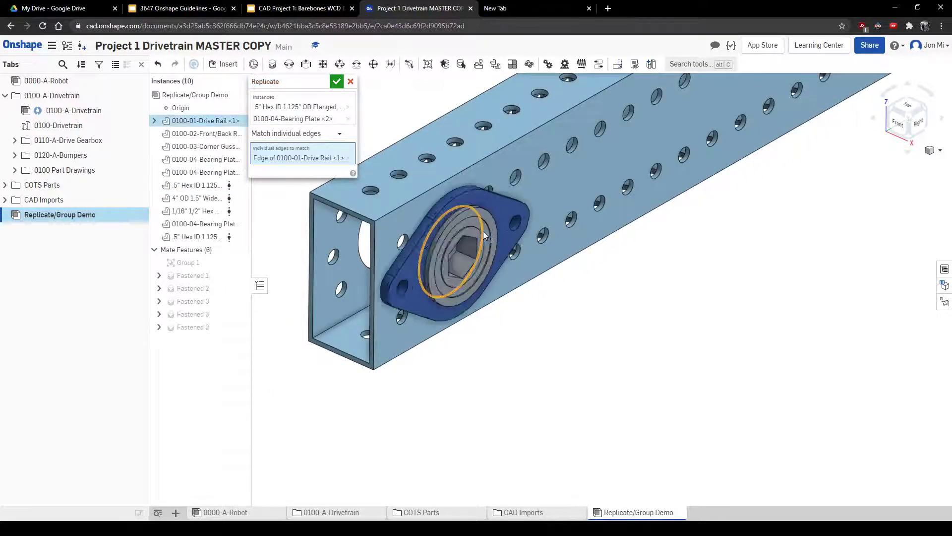
scroll(486, 240, "down", 2)
right_click_drag(490, 246, 615, 258)
scroll(423, 298, "up", 3)
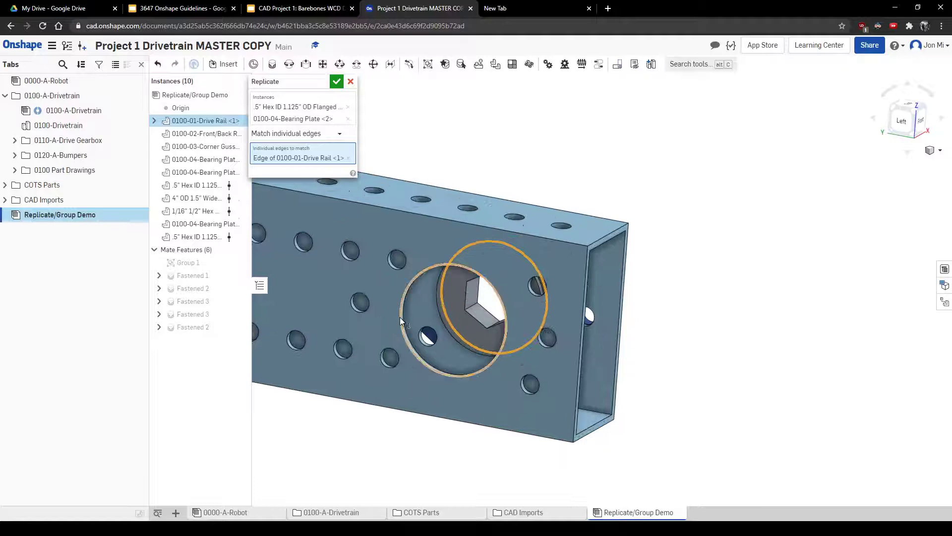
left_click(400, 317)
scroll(370, 308, "down", 6)
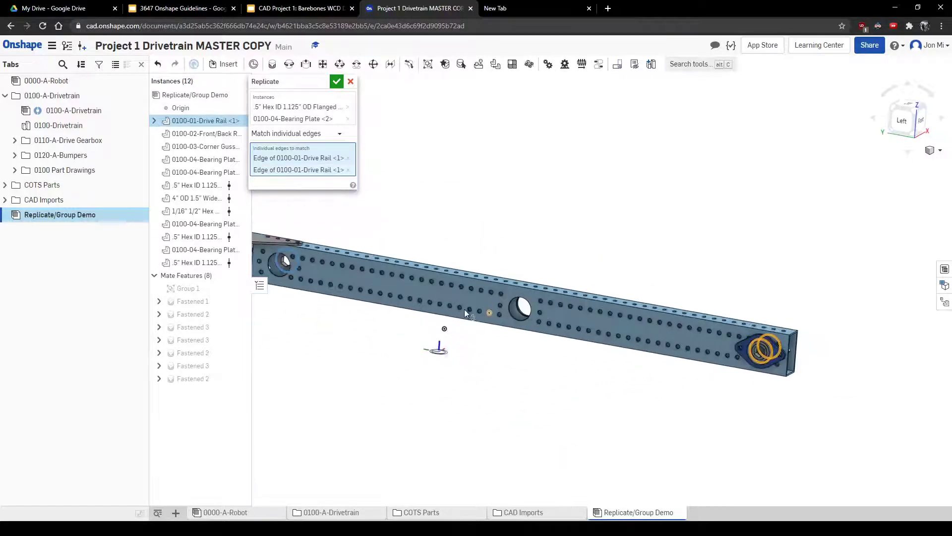
- Add the inner bearing-hole edge at the gusset corner to the matches and complete the Replicate
scroll(436, 281, "up", 6)
left_click(385, 352)
scroll(385, 352, "down", 4)
right_click_drag(447, 327, 469, 348)
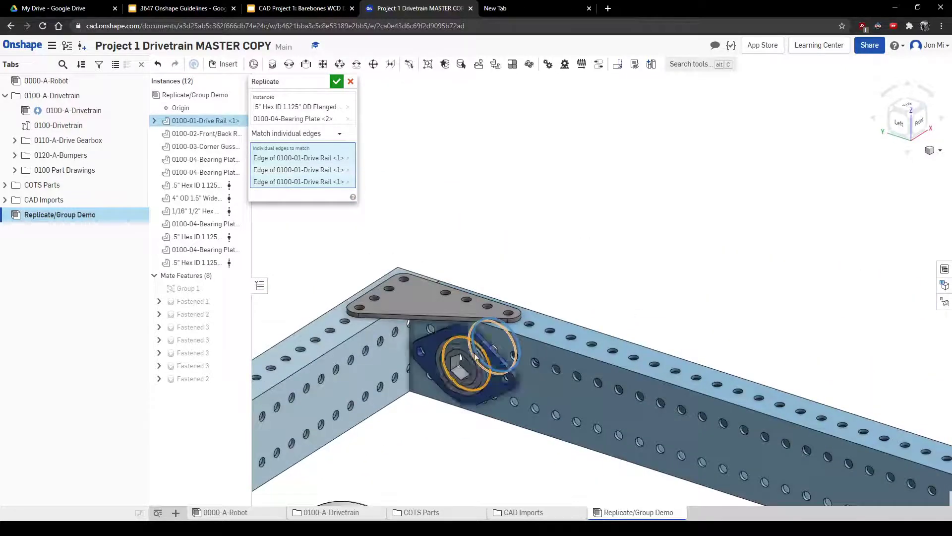
scroll(468, 348, "down", 1)
middle_click_drag(498, 376, 448, 293)
scroll(448, 293, "up", 4)
right_click_drag(449, 292, 391, 238)
scroll(391, 238, "down", 5)
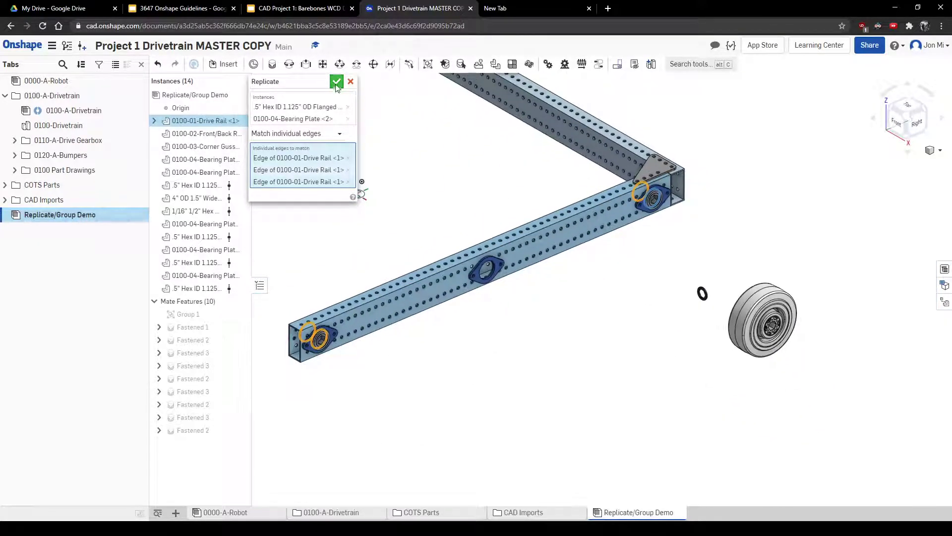
left_click(337, 82)
- Fasten the 1/16" hex spacer onto the outer face of the flanged bearing at the gusset corner
right_click_drag(626, 255, 593, 246)
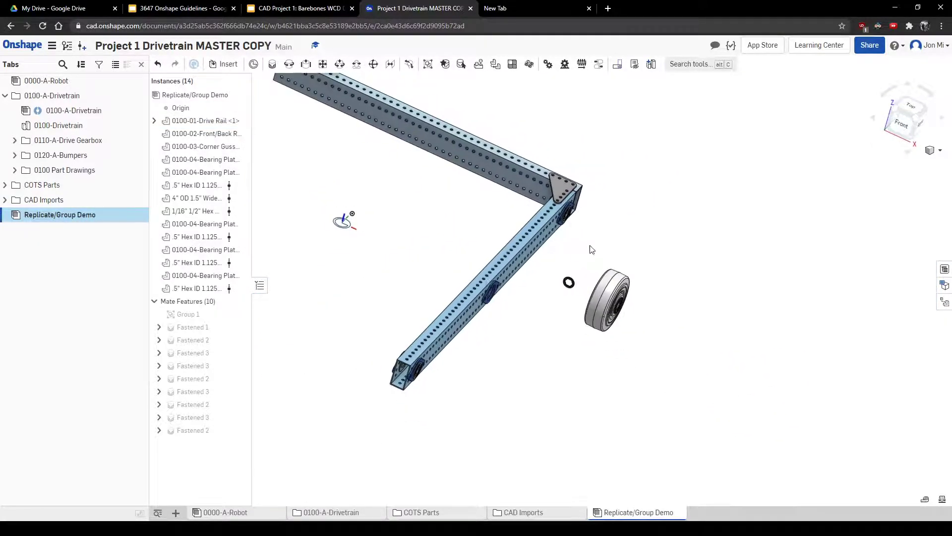
key("m")
scroll(585, 268, "up", 6)
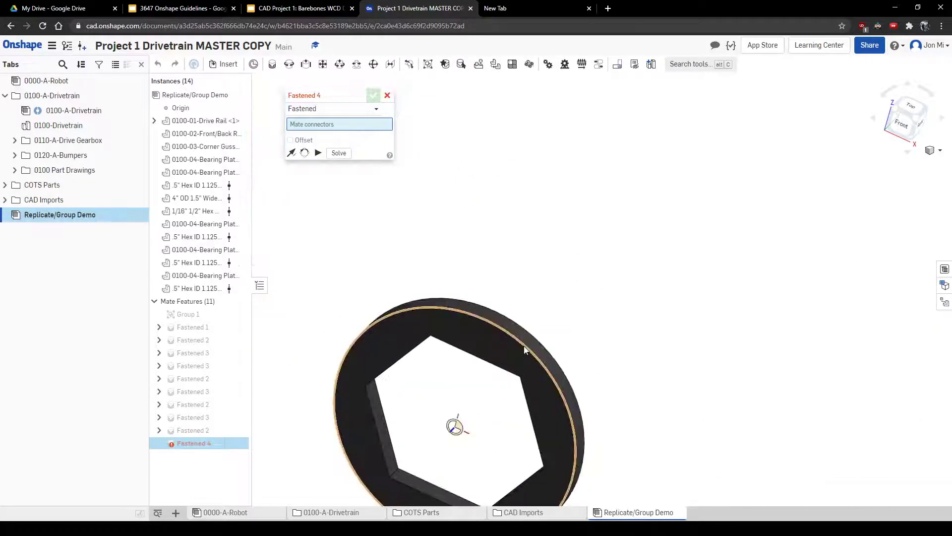
left_click(524, 346)
scroll(523, 345, "down", 5)
scroll(501, 264, "up", 6)
scroll(515, 214, "up", 3)
left_click(458, 189)
left_click(587, 211)
- Fasten the hub of the 4" wheel to the outer face of the hex spacer at the gusset corner
key("m")
left_click(487, 208)
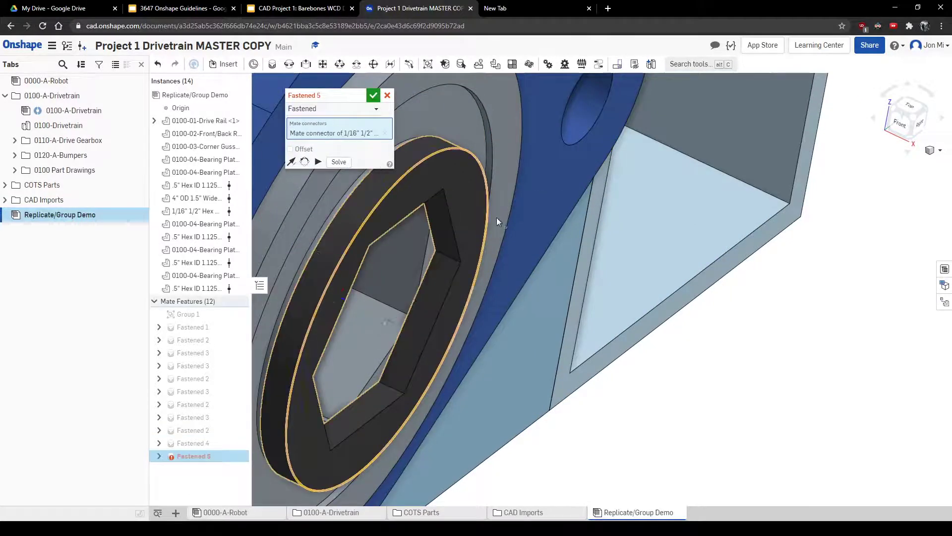
scroll(487, 208, "down", 8)
right_click_drag(487, 174, 570, 293)
scroll(433, 225, "up", 2)
right_click_drag(433, 225, 479, 237)
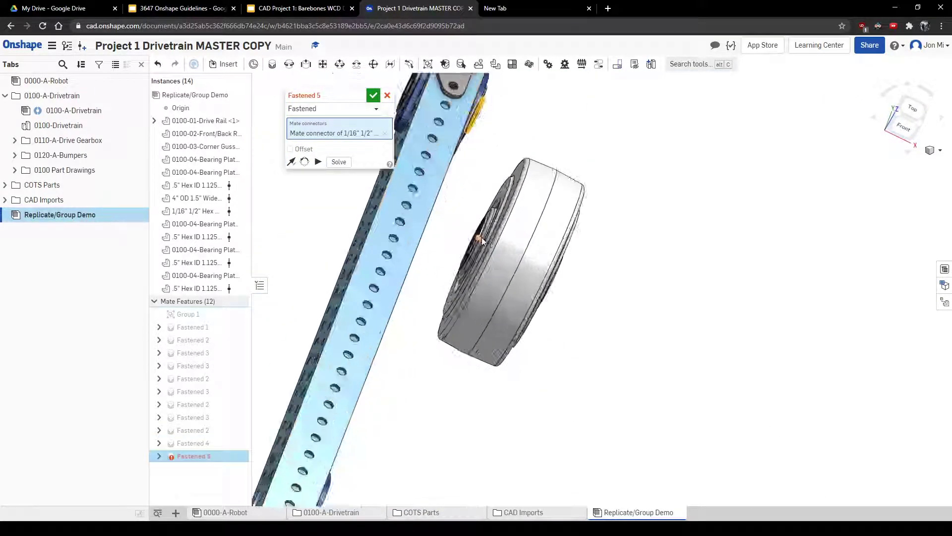
scroll(480, 241, "up", 6)
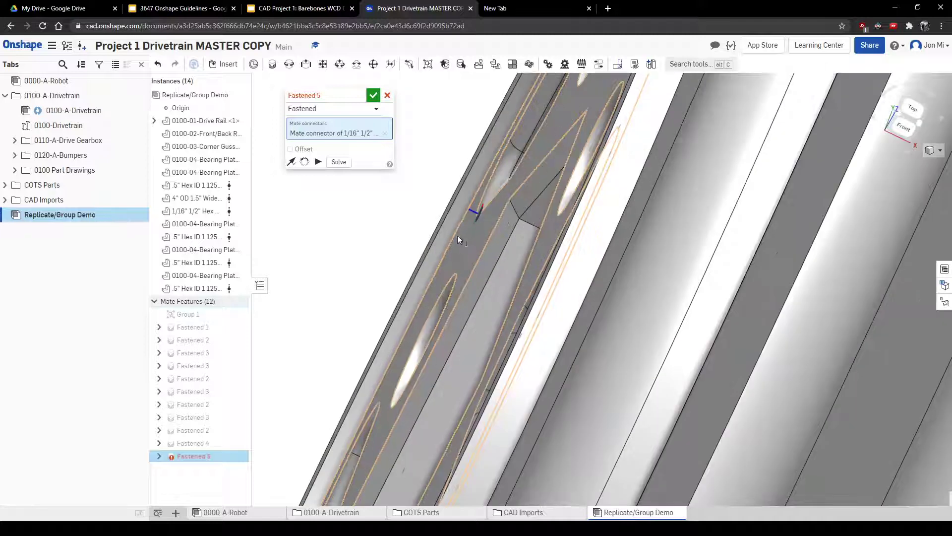
left_click(451, 237)
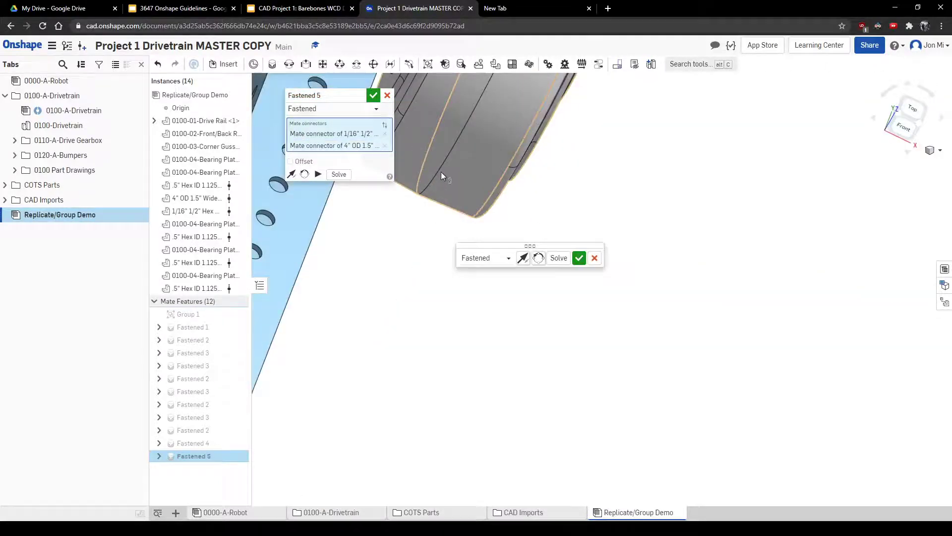
scroll(345, 115, "down", 5)
left_click(373, 95)
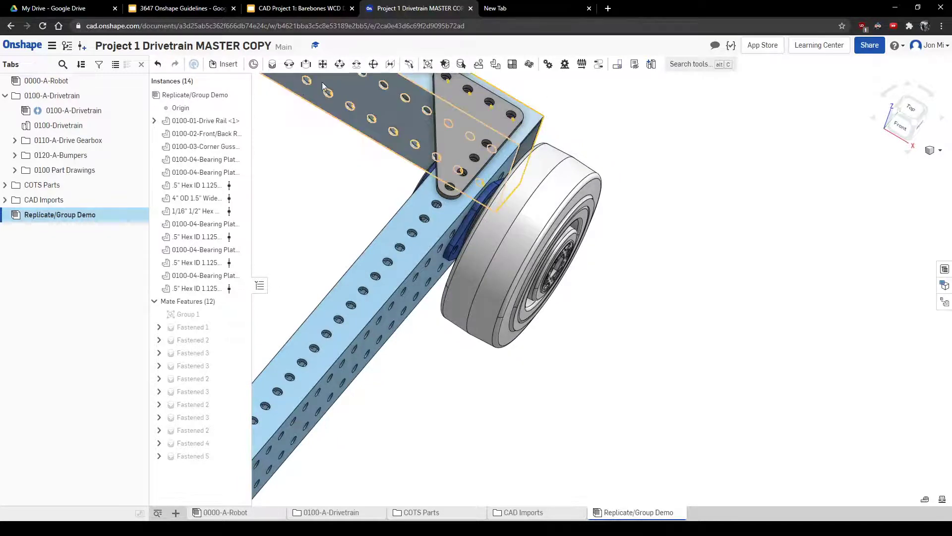
- Start a Replicate of the hex spacer and 4" wheel with the scope set to Match individual edges
left_click(494, 64)
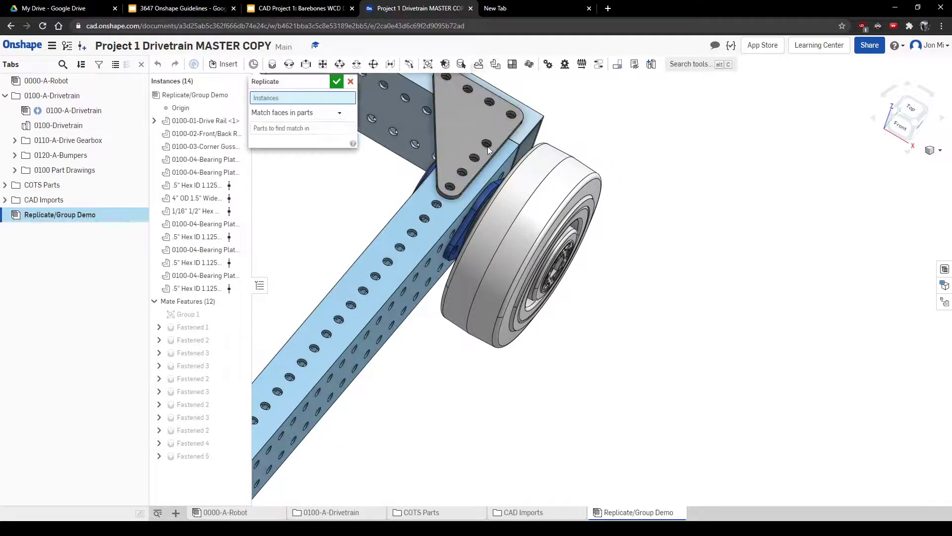
scroll(476, 214, "up", 10)
left_click(487, 226)
left_click(508, 252)
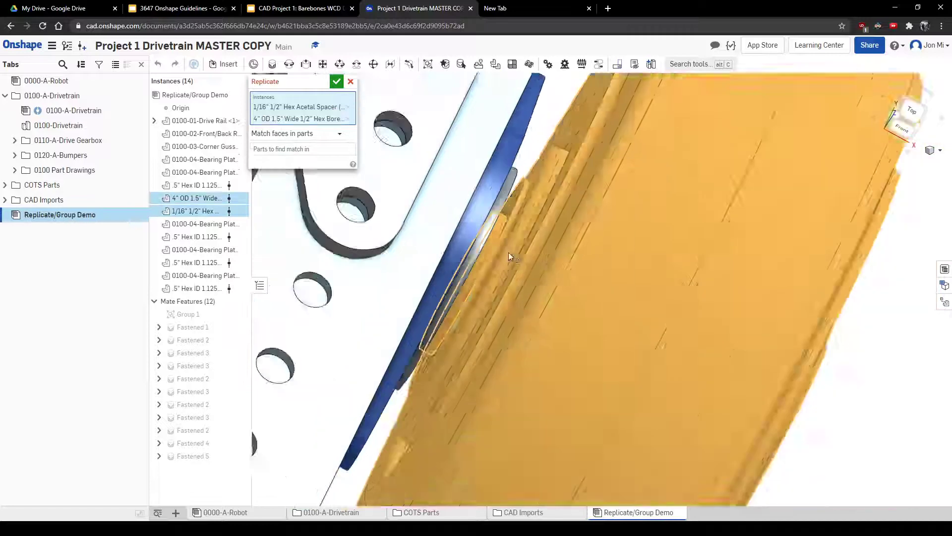
scroll(508, 252, "down", 10)
left_click(337, 134)
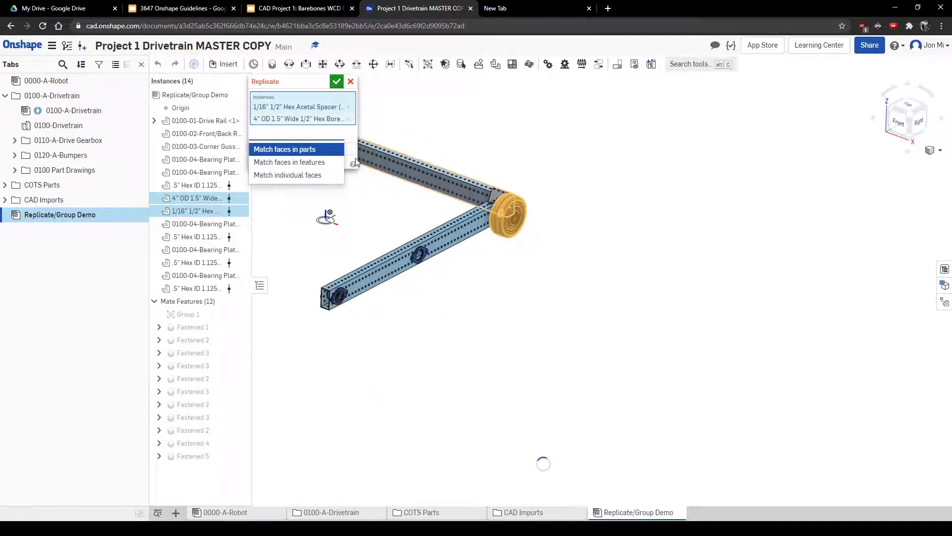
left_click(328, 151)
left_click(315, 137)
left_click(318, 159)
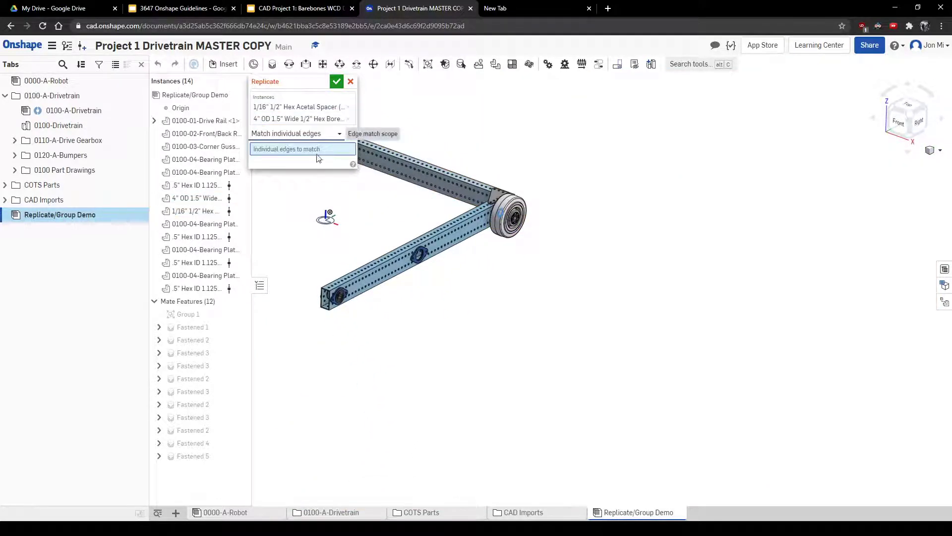
- Match the outer bearing's circular edge at the drive rail's open end and complete the spacer and wheel Replicate
scroll(419, 254, "up", 10)
scroll(450, 212, "down", 5)
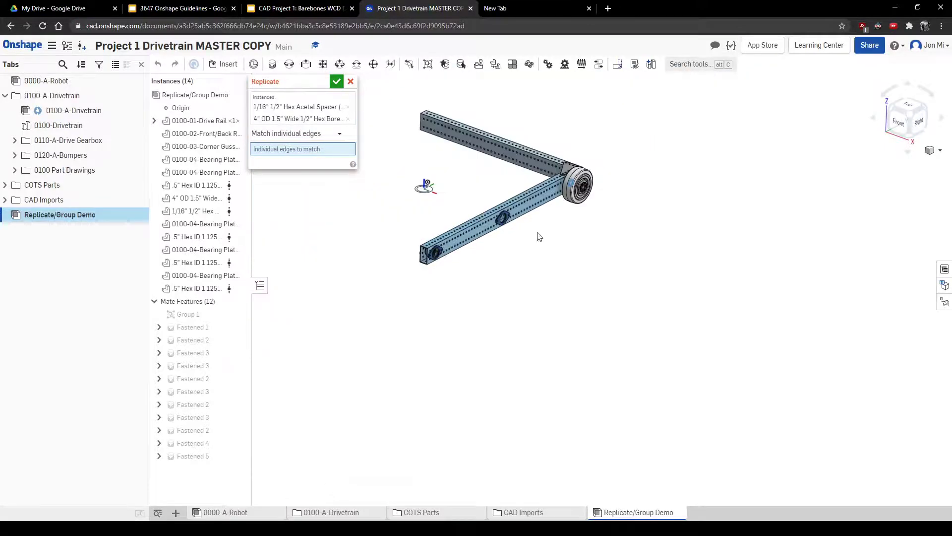
scroll(446, 248, "up", 10)
left_click(409, 309)
scroll(537, 204, "down", 5)
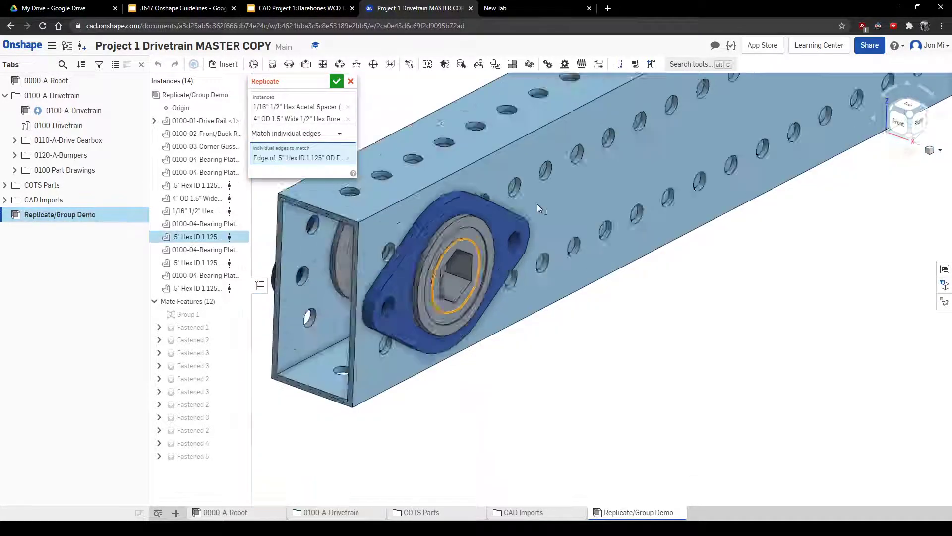
scroll(512, 200, "down", 1)
middle_click_drag(496, 196, 366, 257)
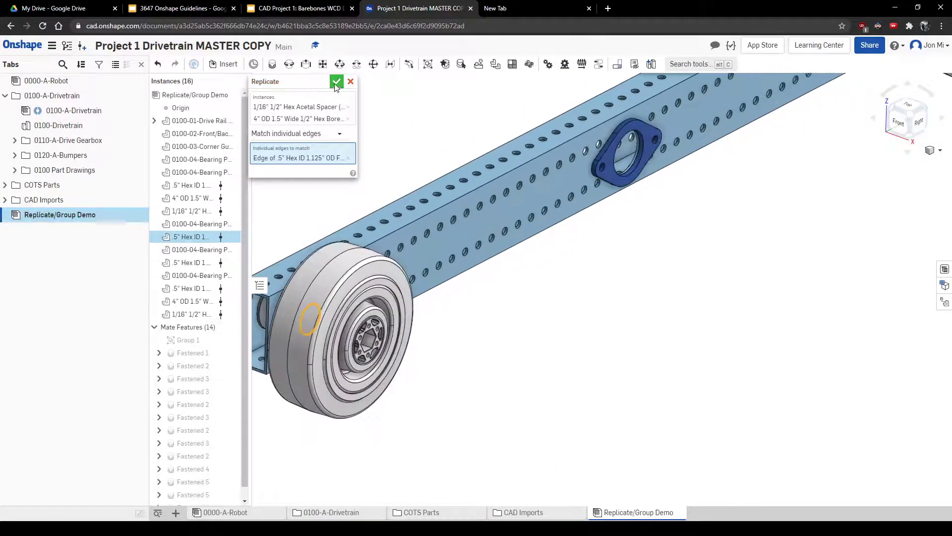
left_click(336, 82)
- Start another Replicate with the gusset-corner flanged bearing, hex spacer and 4" wheel as the instances
scroll(640, 155, "down", 3)
middle_click_drag(640, 155, 415, 270)
scroll(408, 260, "up", 4)
scroll(528, 218, "down", 2)
middle_click_drag(533, 217, 387, 318)
left_click(479, 64)
right_click_drag(599, 174, 612, 192)
scroll(561, 153, "up", 6)
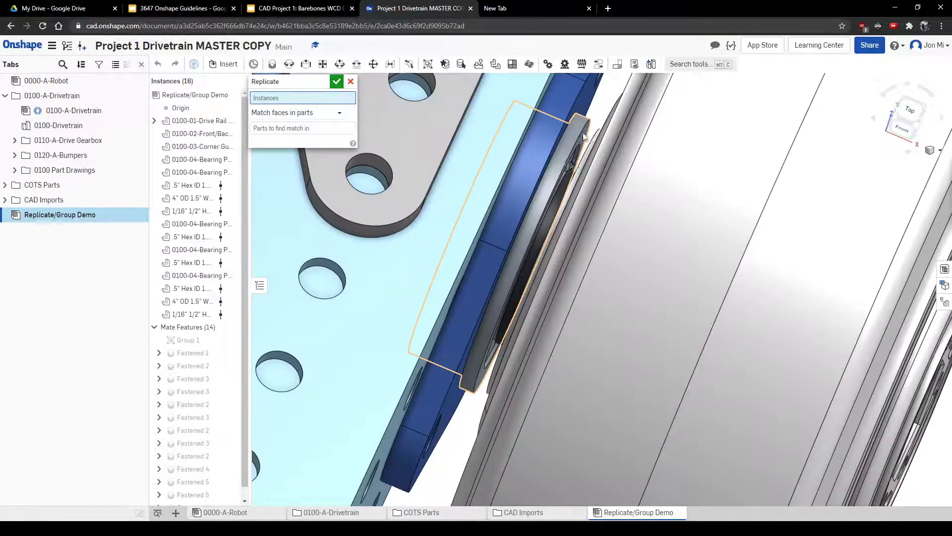
left_click(570, 150)
scroll(566, 191, "up", 3)
left_click(566, 191)
left_click(530, 209)
scroll(530, 211, "down", 8)
scroll(529, 214, "down", 3)
right_click_drag(500, 218, 493, 164)
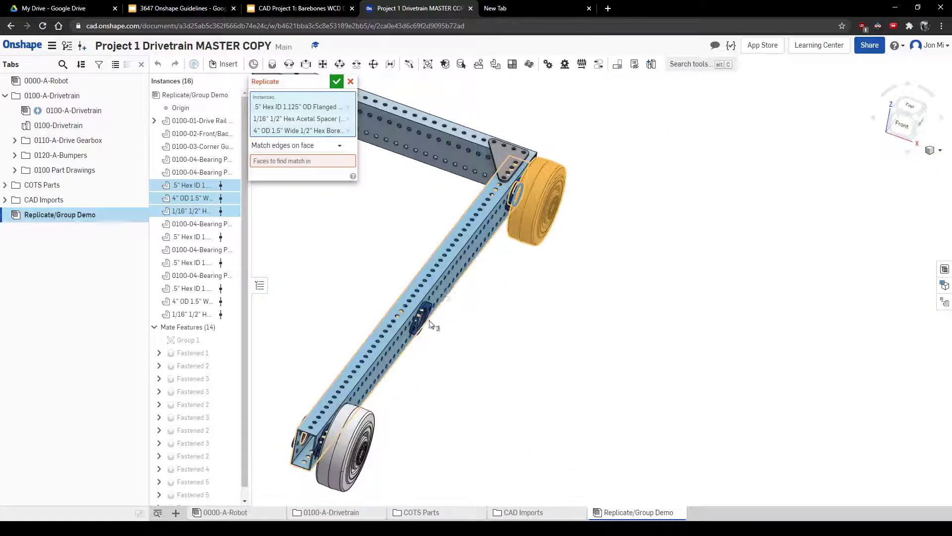
- Replicate the bearing, spacer and wheel onto the outer face of the middle bearing plate using Match edges on face
scroll(439, 315, "up", 6)
scroll(539, 187, "down", 2)
scroll(539, 183, "down", 3)
scroll(598, 161, "up", 4)
right_click_drag(602, 159, 610, 156)
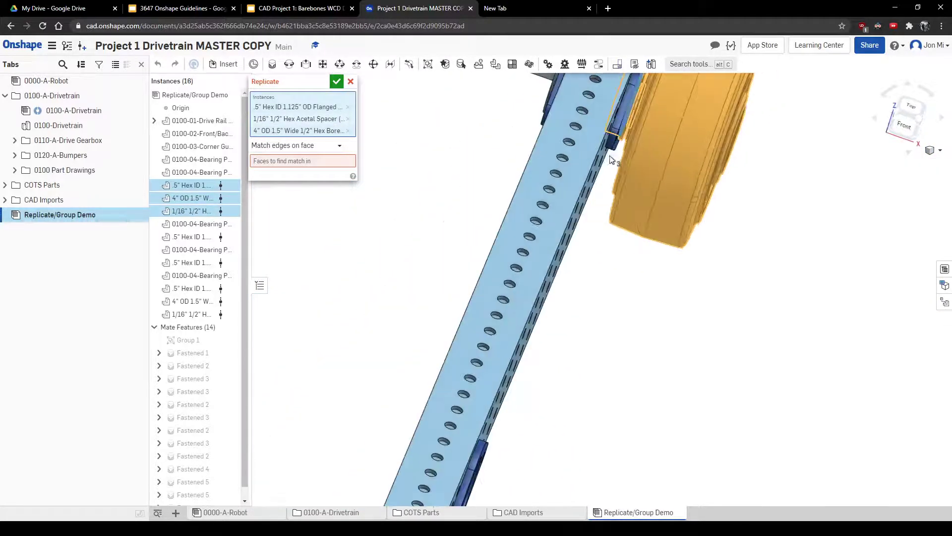
left_click(310, 161)
right_click_drag(491, 285, 385, 332)
scroll(320, 302, "up", 7)
left_click(452, 292)
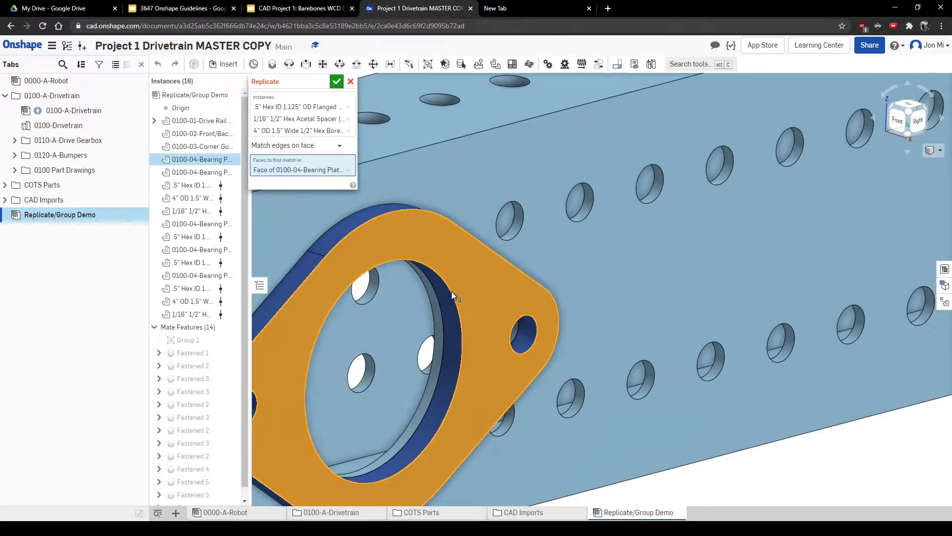
scroll(454, 273, "down", 8)
right_click_drag(491, 210, 593, 258)
left_click(336, 81)
- Examine the three mounted wheels on the drive rail and their entries among the assembly instances
right_click_drag(424, 178, 317, 134)
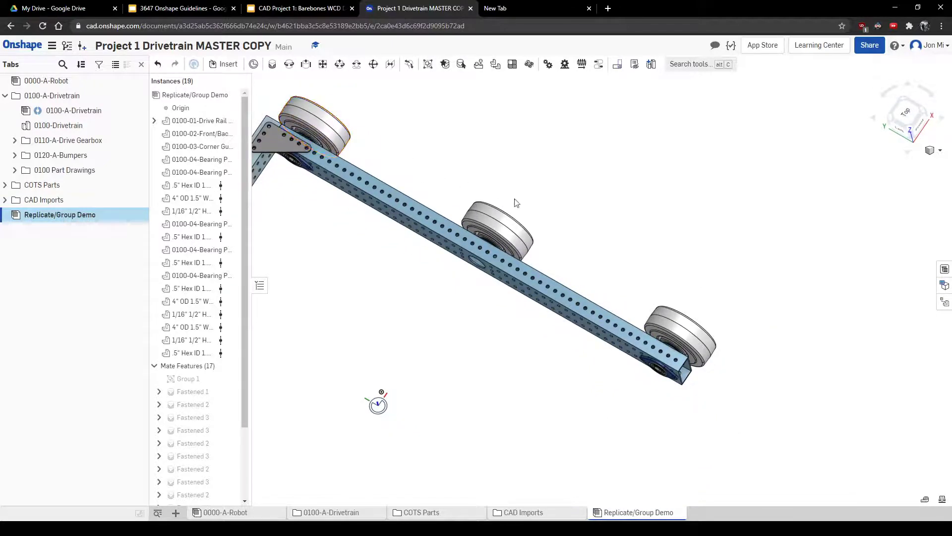
right_click_drag(340, 176, 297, 159)
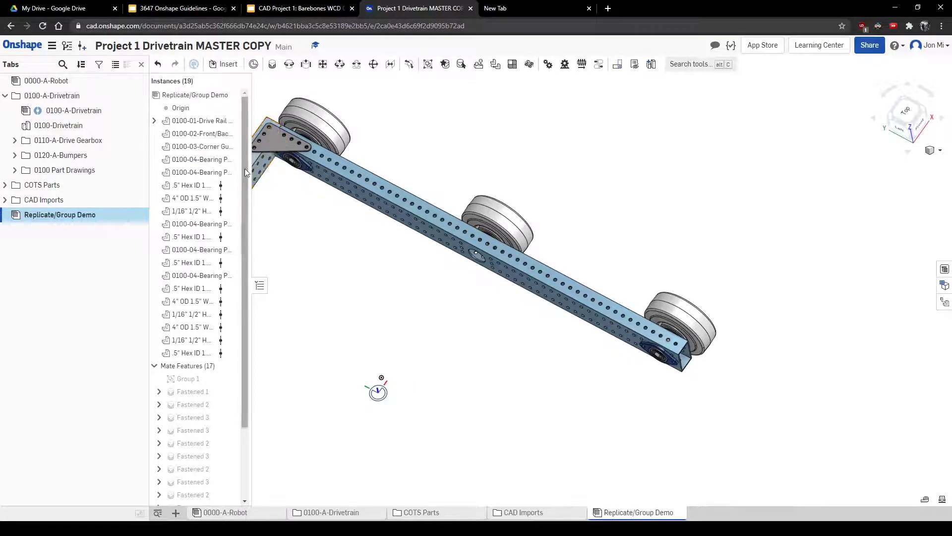
scroll(218, 278, "down", 1)
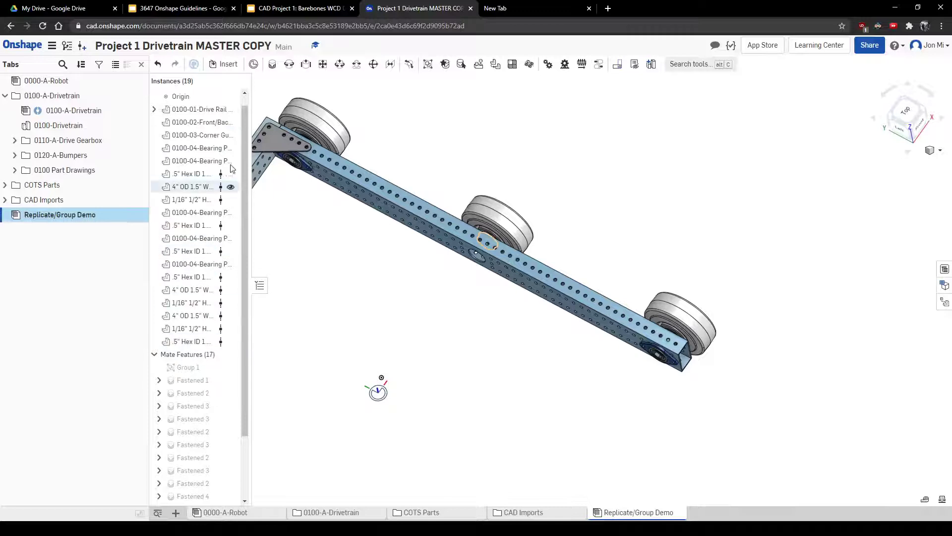
scroll(208, 173, "up", 1)
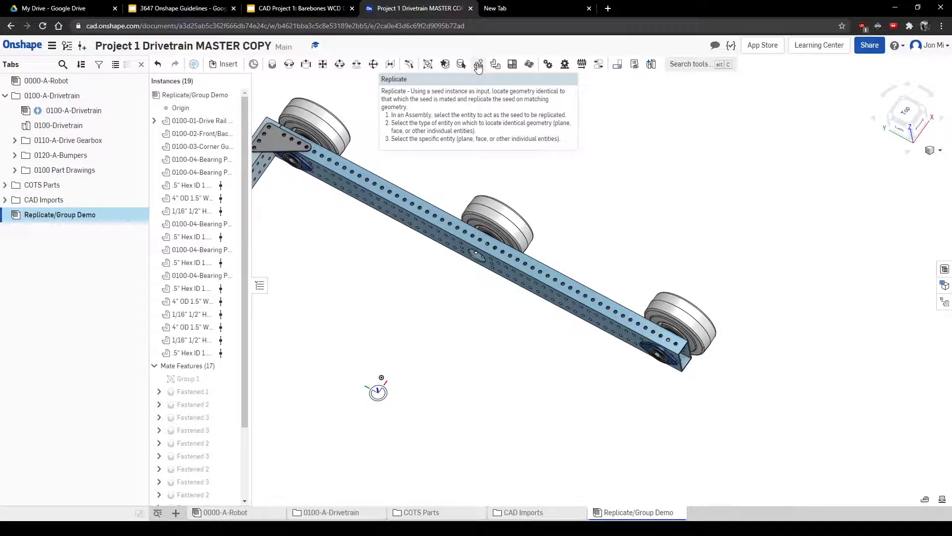
right_click_drag(541, 213, 433, 235)
scroll(358, 359, "up", 3)
right_click_drag(359, 359, 382, 385)
left_click(352, 345)
left_click(448, 342)
left_click(204, 301)
left_click(463, 275)
- Try deleting the original 4" wheel at the gusset corner, and undo the deletion
scroll(428, 262, "down", 1)
scroll(534, 166, "up", 5)
left_click(522, 189)
scroll(522, 188, "up", 3)
right_click(197, 201)
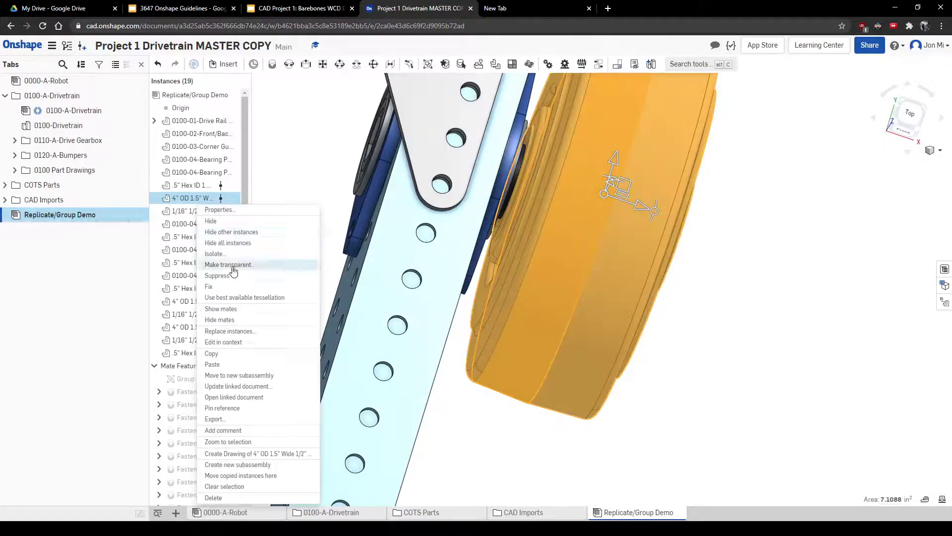
mouse_move(595, 248)
right_mouse_down()
mouse_move(503, 239)
mouse_move(601, 231)
right_mouse_up()
scroll(602, 230, "down", 1)
left_click(613, 253)
left_click(613, 253)
key("Delete")
scroll(644, 350, "down", 10)
right_click_drag(576, 183, 508, 323)
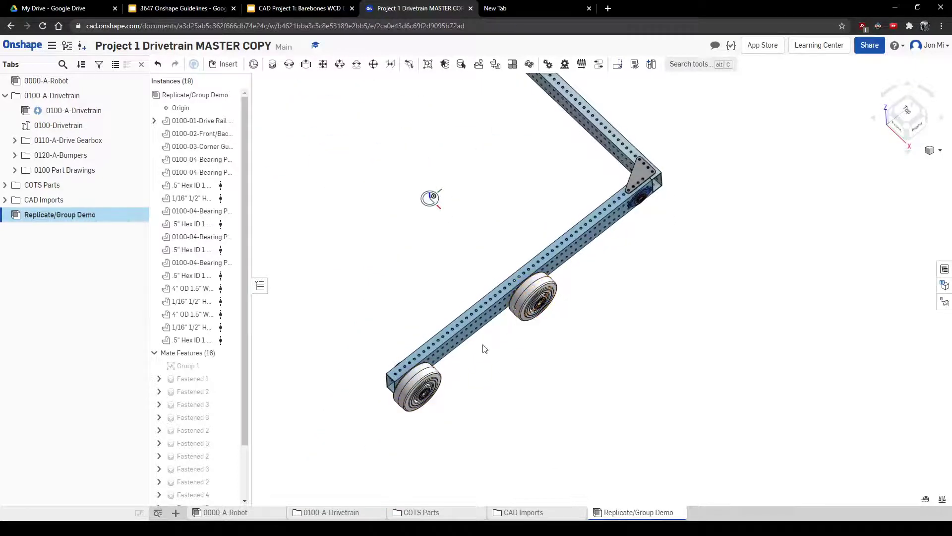
key("ctrl+z")
right_click_drag(627, 283, 555, 297)
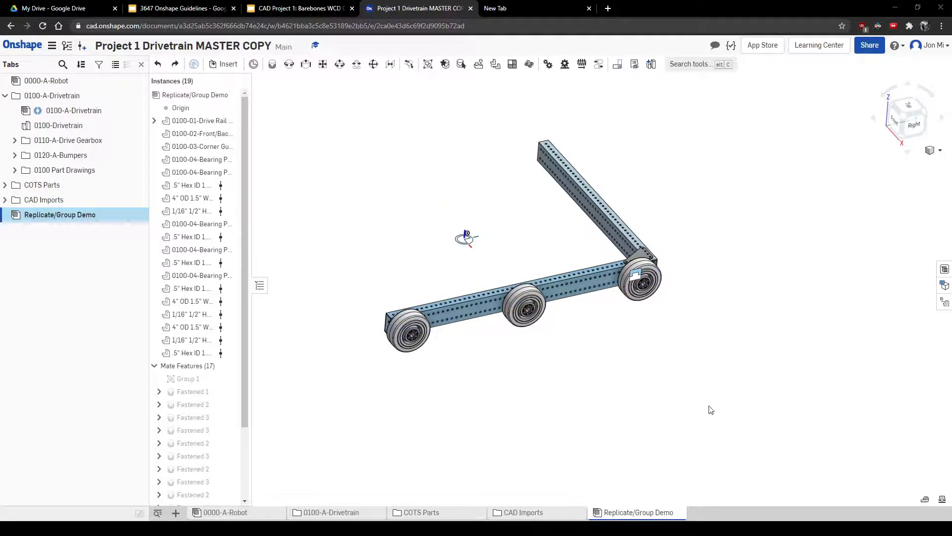